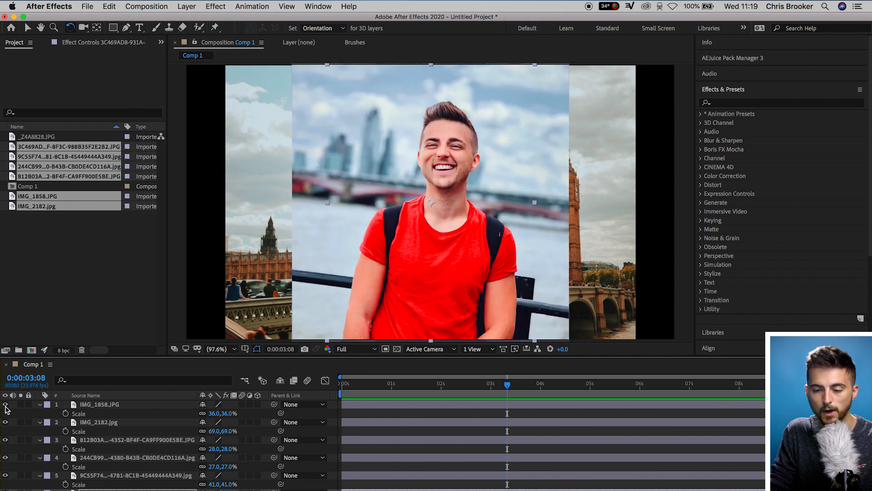
Add a null object to the composition and move it to the top of the layer stack.
click(187, 6)
mouse_move(190, 19)
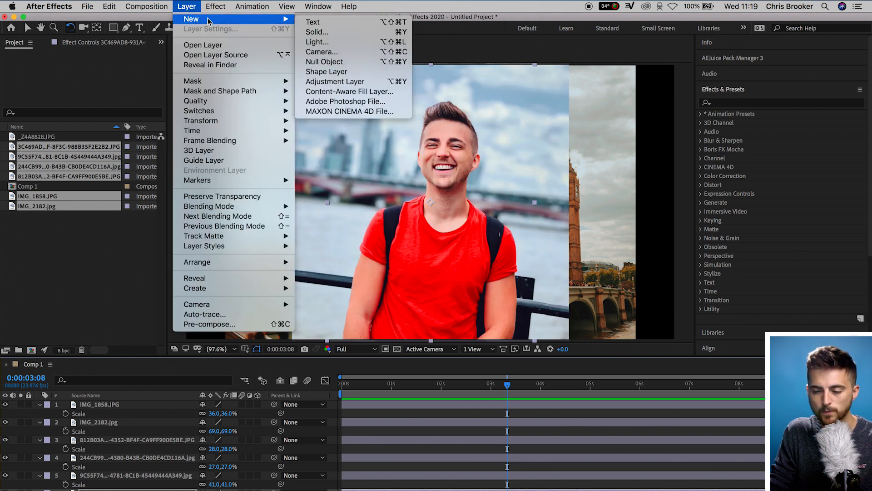
click(317, 61)
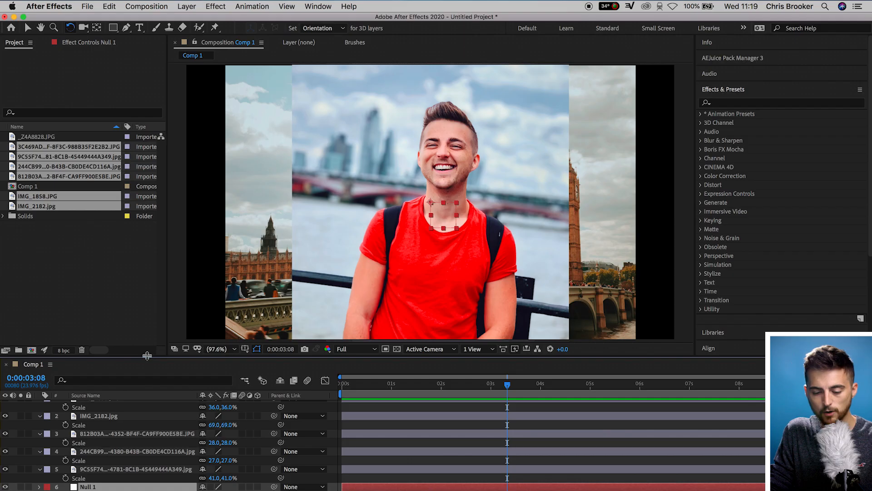
drag(147, 355, 147, 349)
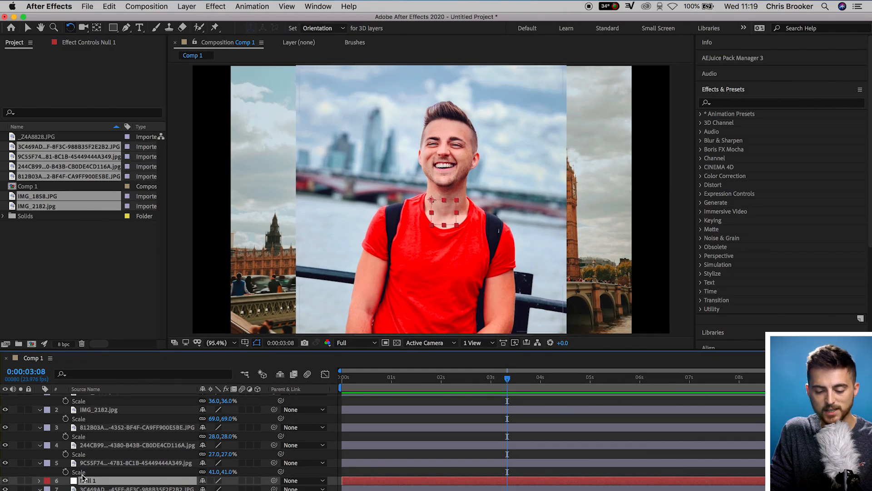
drag(82, 473, 94, 398)
Collapse the photo layers' scale properties and parent all six photo layers to Null 1.
click(41, 406)
click(40, 416)
click(40, 424)
click(40, 434)
click(41, 443)
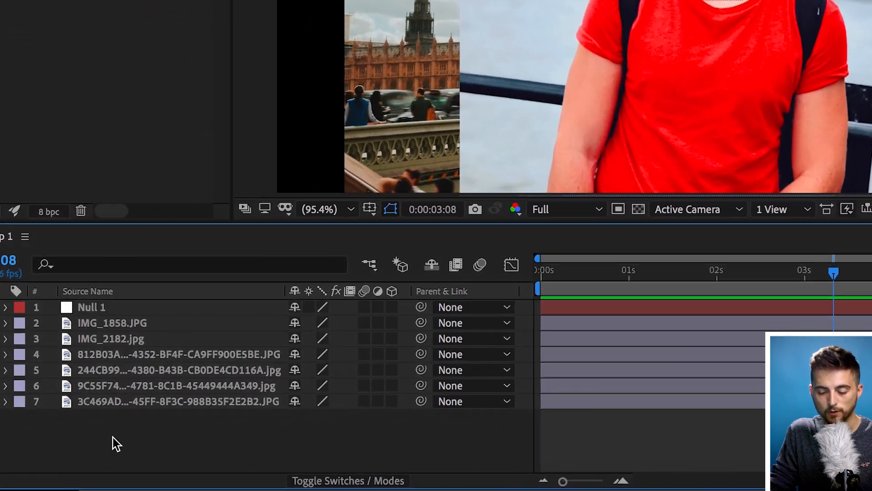
drag(112, 437, 138, 322)
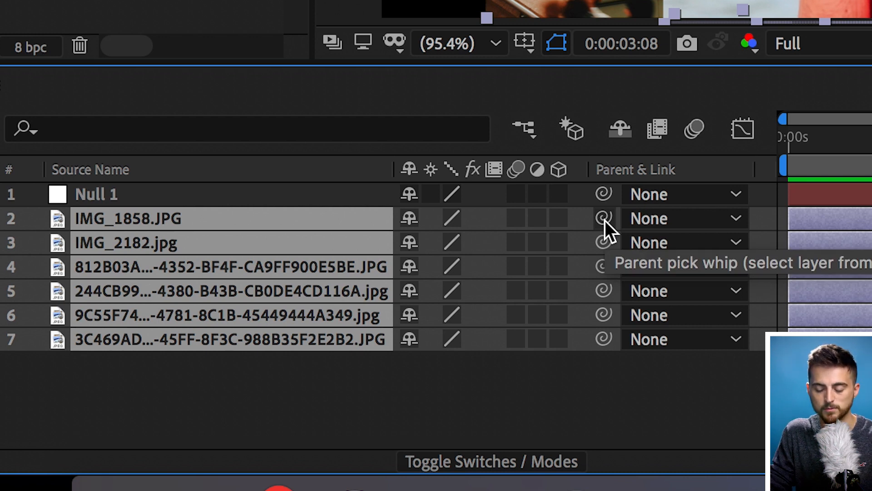
drag(603, 220, 102, 196)
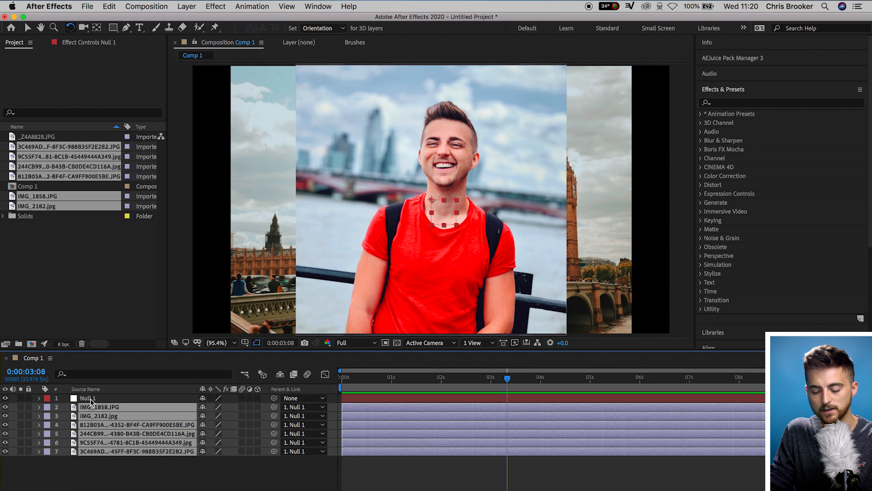
Show the null's Scale property and scale it down to 40%.
key(s)
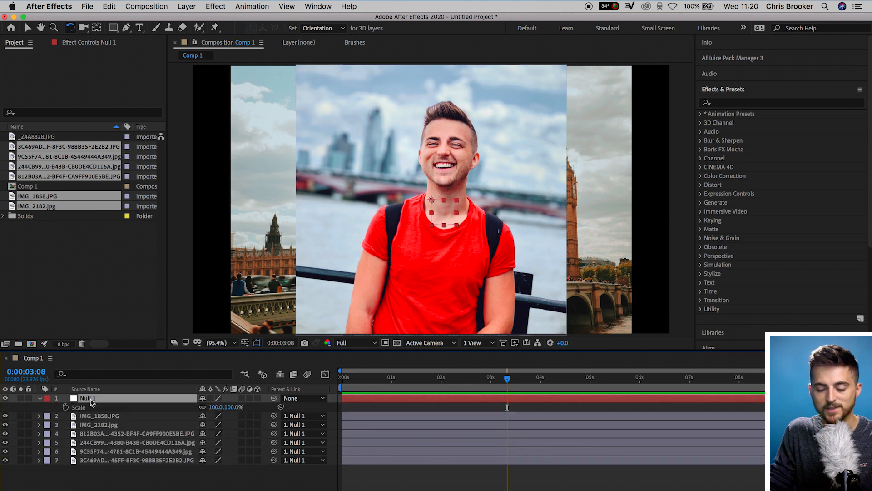
drag(215, 407, 187, 408)
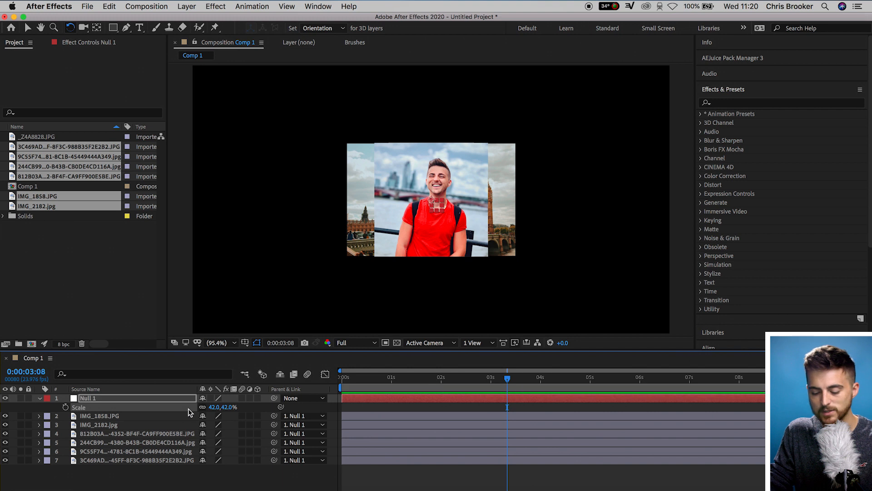
click(214, 407)
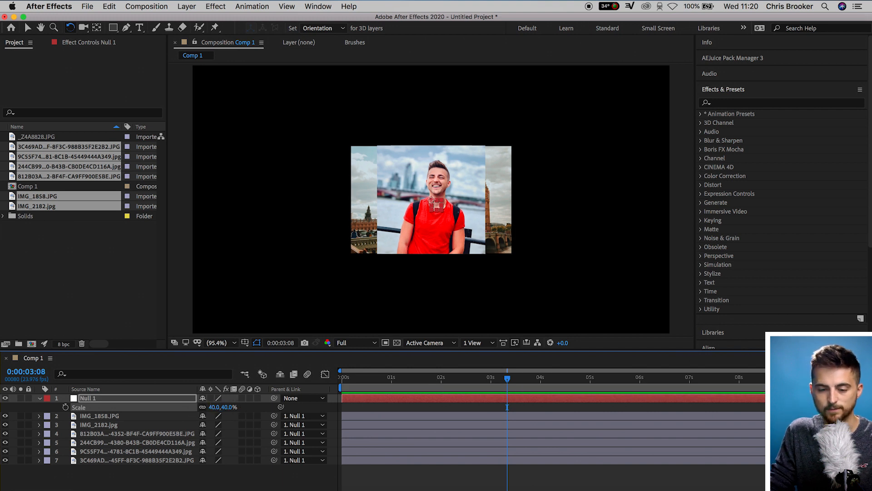
Place IMG_1858.JPG to the right of the wide London photo and IMG_2182.jpg directly below IMG_1858.JPG with narrow gaps.
click(26, 29)
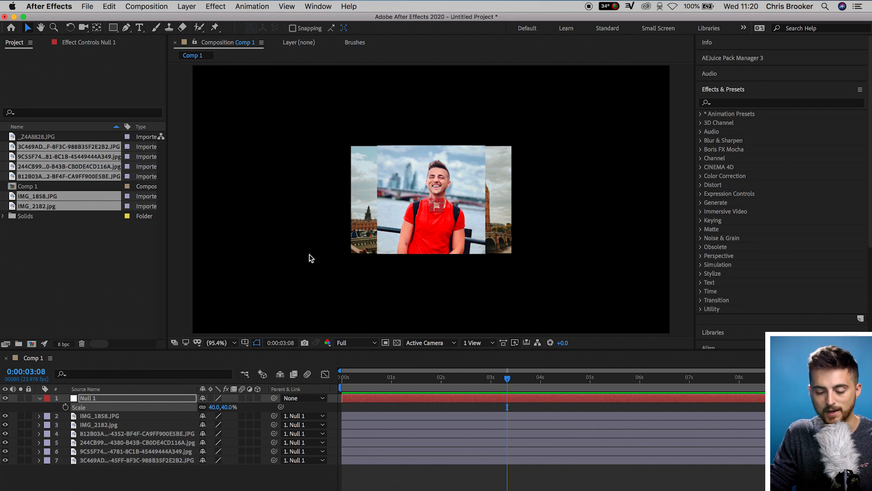
click(109, 416)
drag(423, 231, 563, 228)
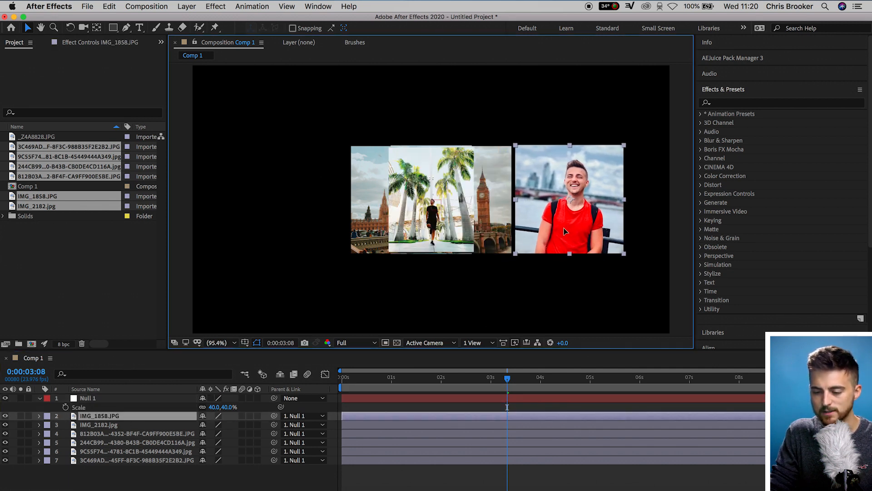
click(93, 424)
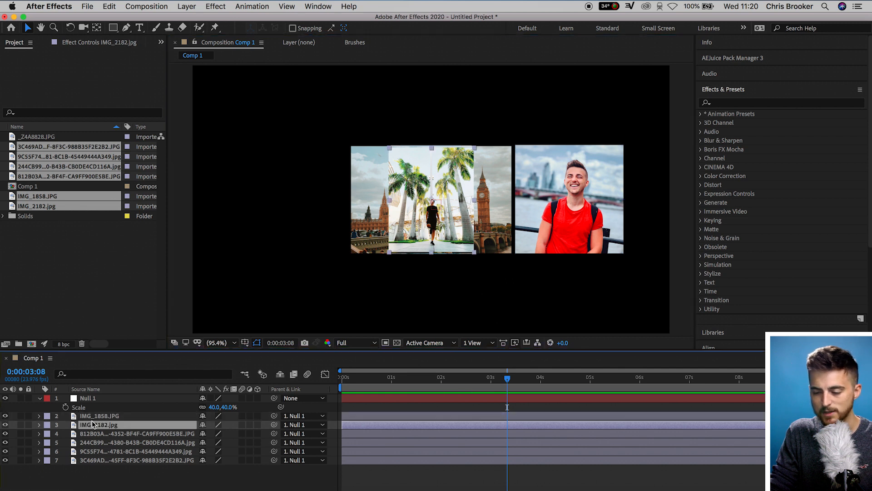
drag(450, 201, 548, 317)
Lock the wide London photo's layer and place the 244CB99 sunset photo below it, left of the palm tree photo.
click(121, 431)
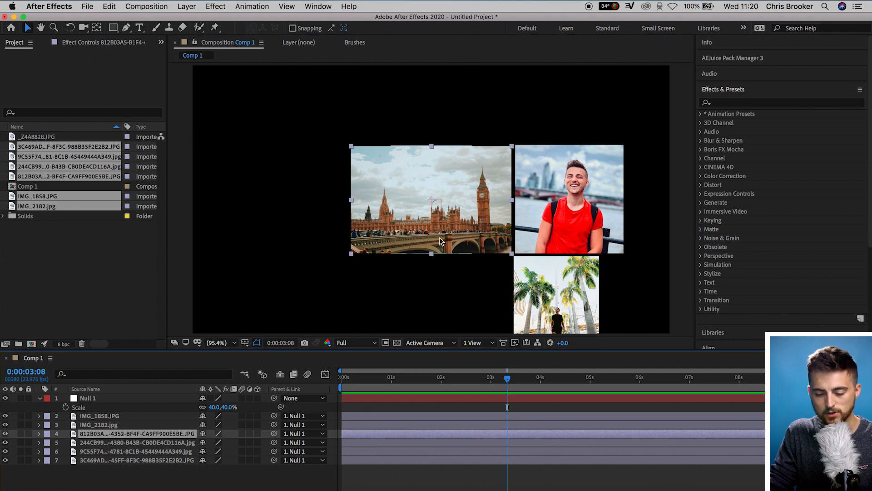
click(28, 434)
click(99, 443)
drag(451, 226, 501, 335)
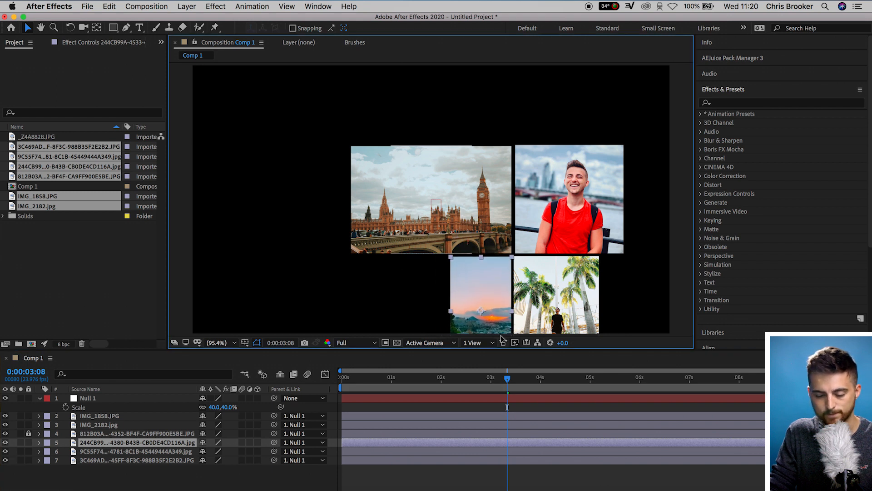
Place the 9C55F74 handstand photo left of the sunset photo and the 3C469AD umbrella photo left of the London photo.
click(109, 451)
drag(399, 220, 387, 330)
click(127, 460)
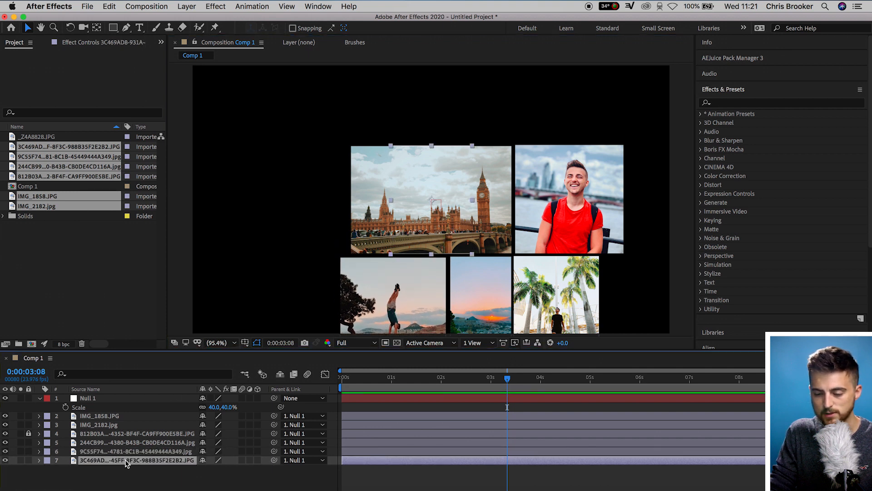
drag(417, 184, 307, 189)
Expand the null's Transform properties and set its scale to 54% and its position to 969, 322.
click(40, 397)
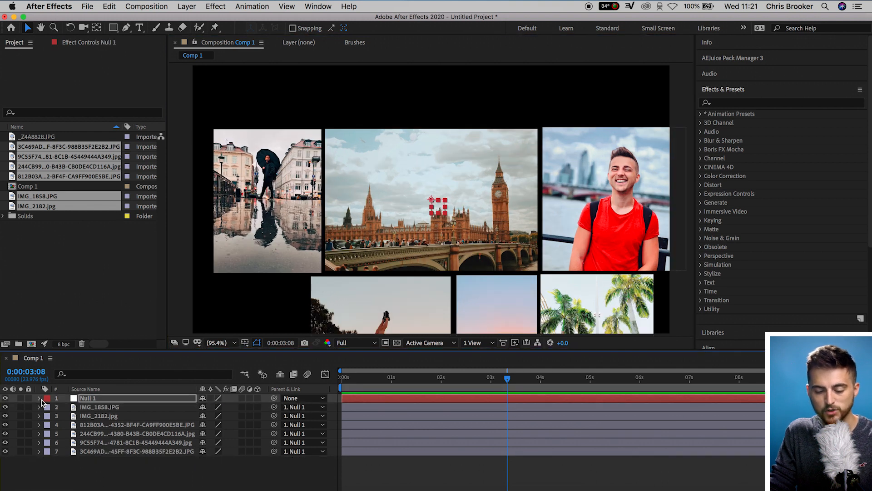
click(40, 398)
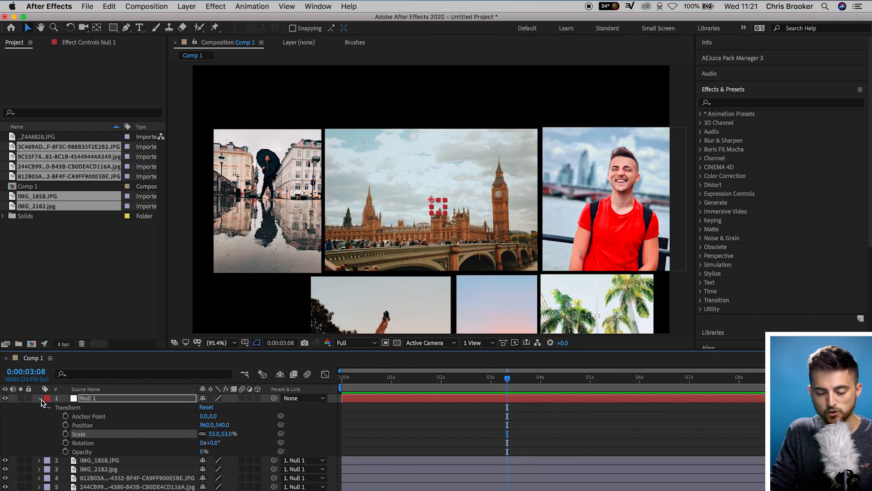
click(39, 398)
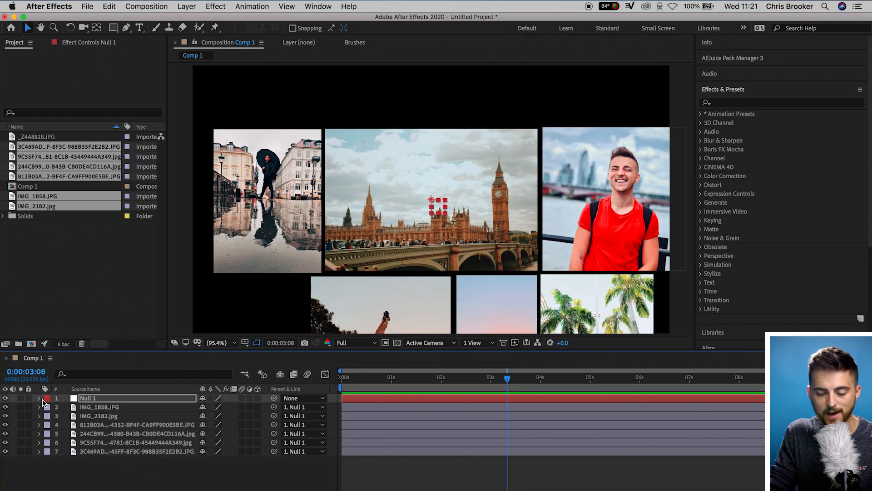
click(40, 398)
click(49, 408)
click(48, 408)
drag(214, 433, 80, 445)
drag(206, 425, 211, 425)
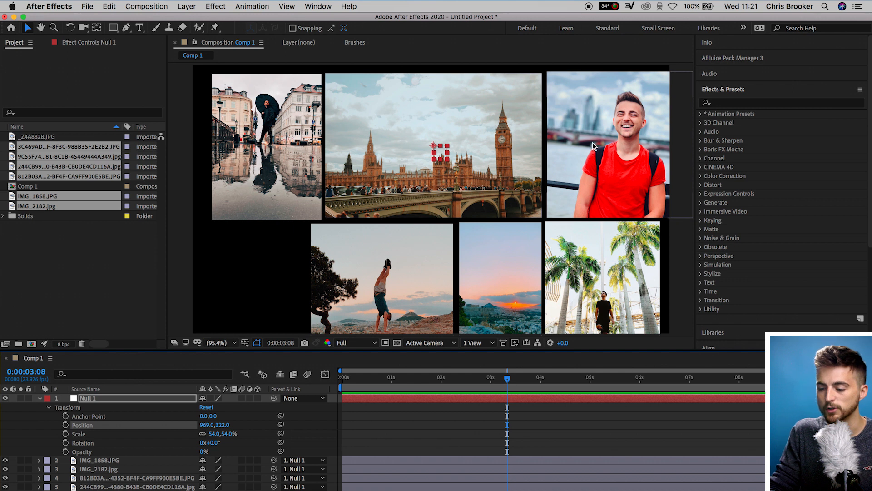
At the composition's start, set the null's scale to 101% and its position to 1661, 517 to frame the umbrella photo.
click(604, 119)
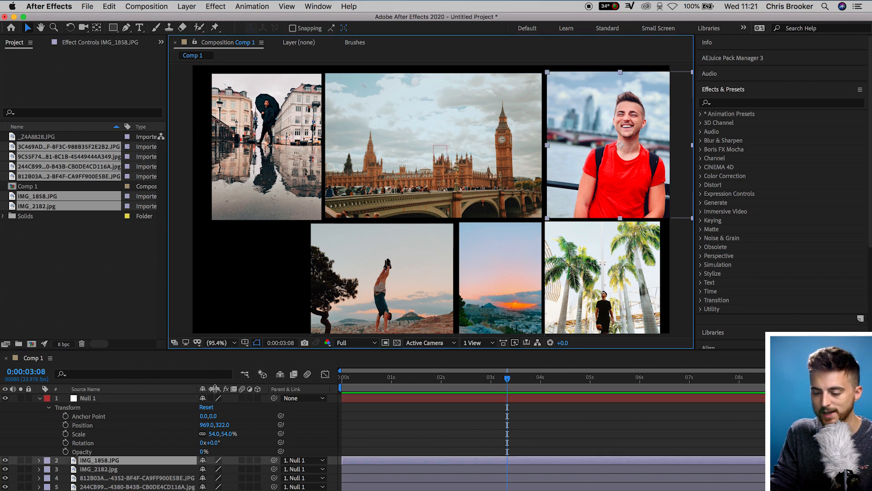
click(449, 442)
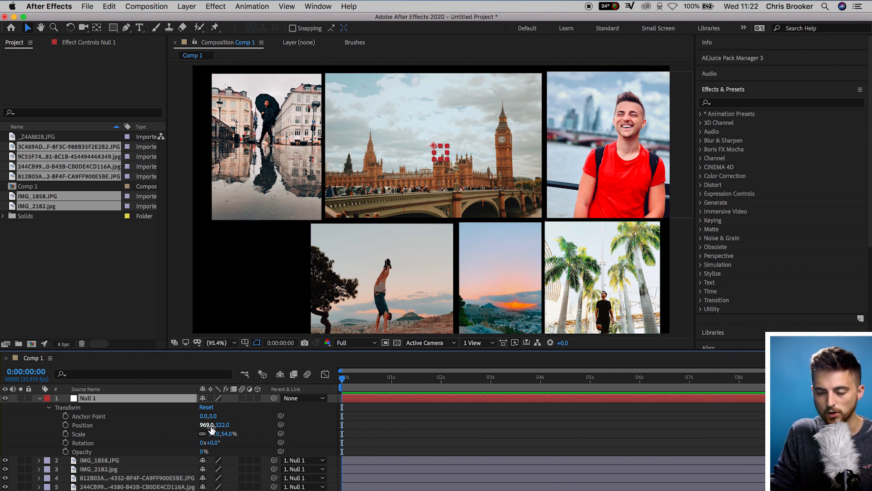
drag(205, 424, 363, 425)
drag(488, 472, 550, 421)
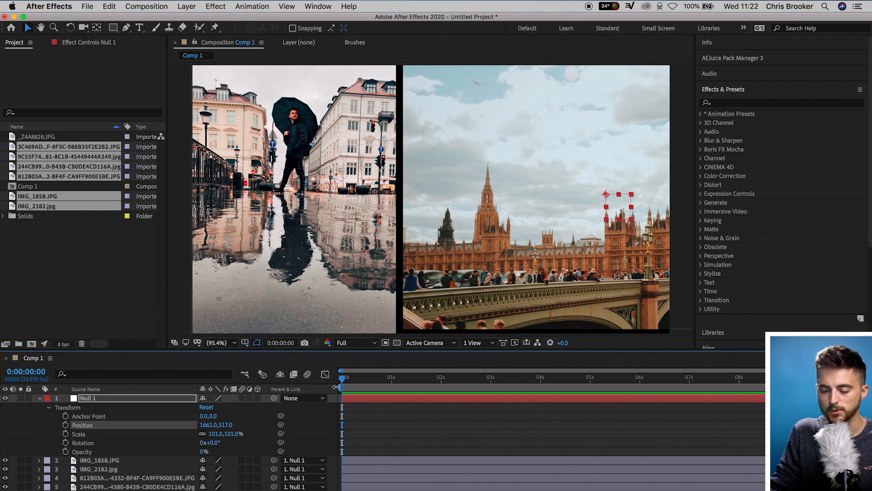
Keyframe the null's position at 0:00:01:01, then set it to -35, 517 at 0:00:03:00 to pan across.
drag(346, 382, 395, 383)
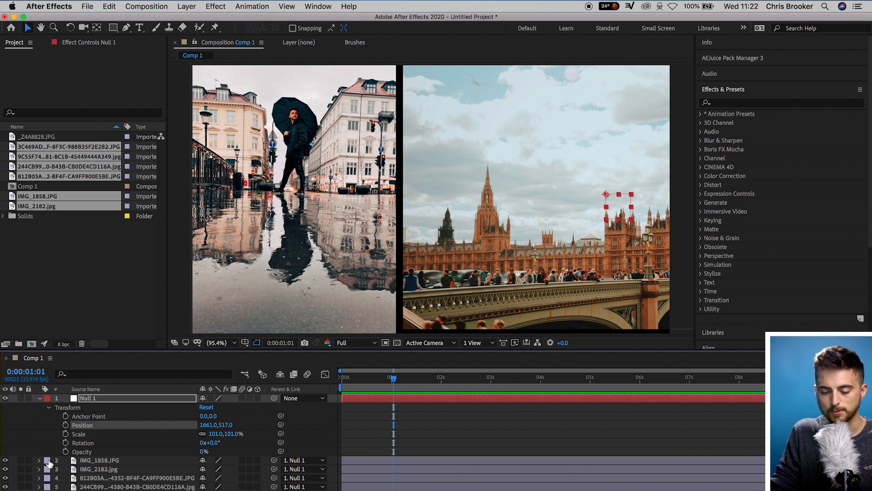
click(66, 425)
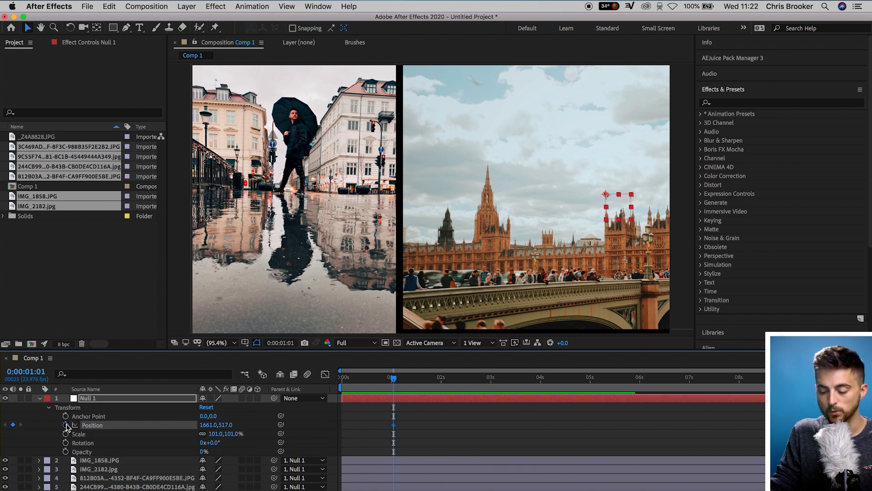
click(491, 381)
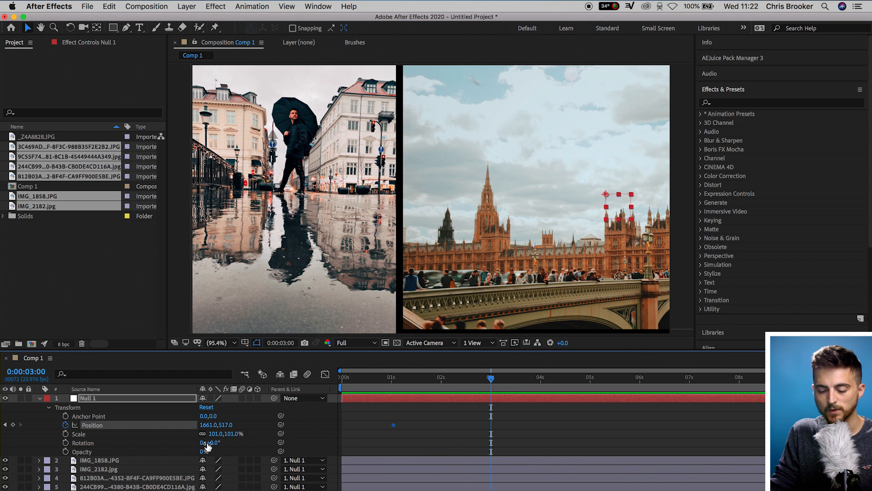
drag(204, 425, 78, 437)
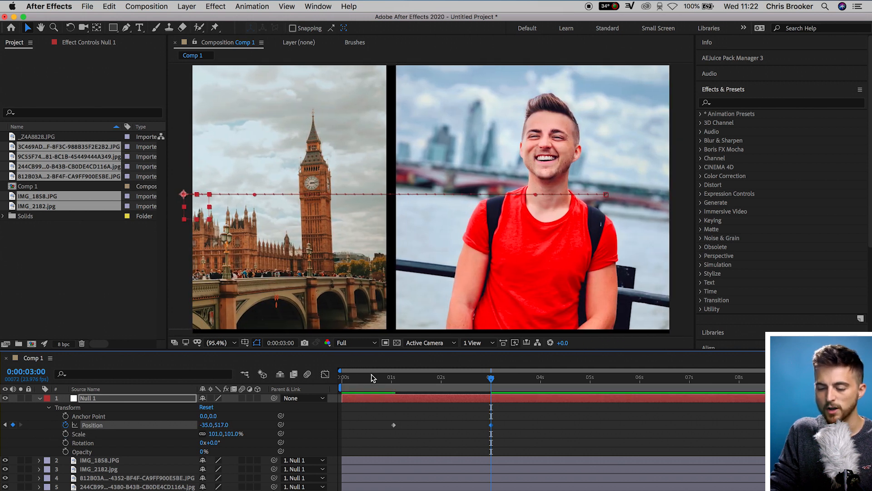
Play back the position animation from the start of the timeline.
drag(371, 377, 273, 398)
key(space)
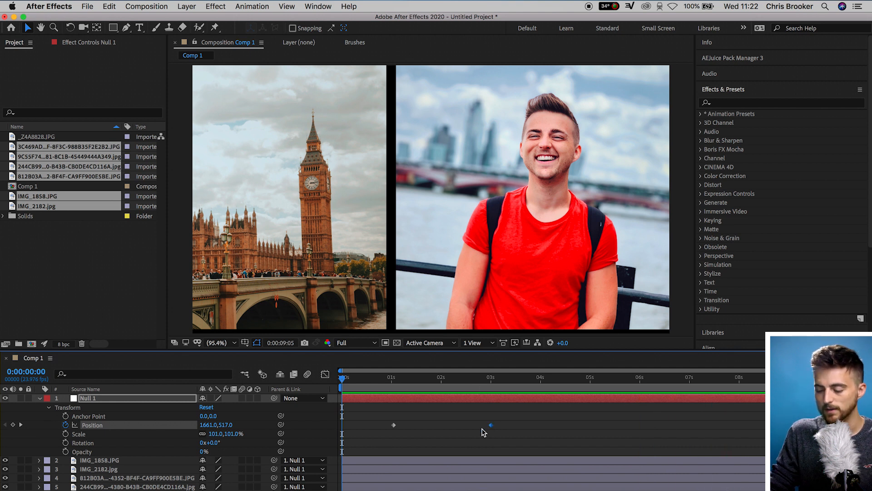
key(space)
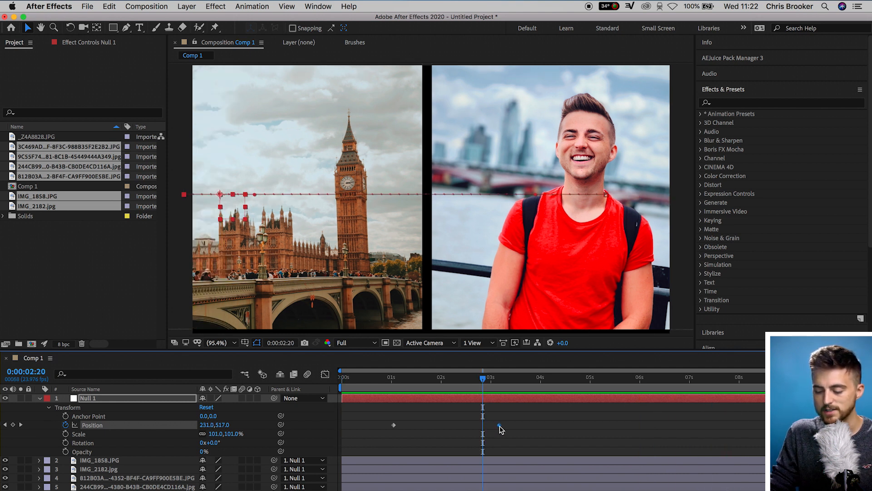
Try earlier and later timings for the null's second position keyframe and leave it at about 3.6 seconds.
drag(500, 428, 512, 429)
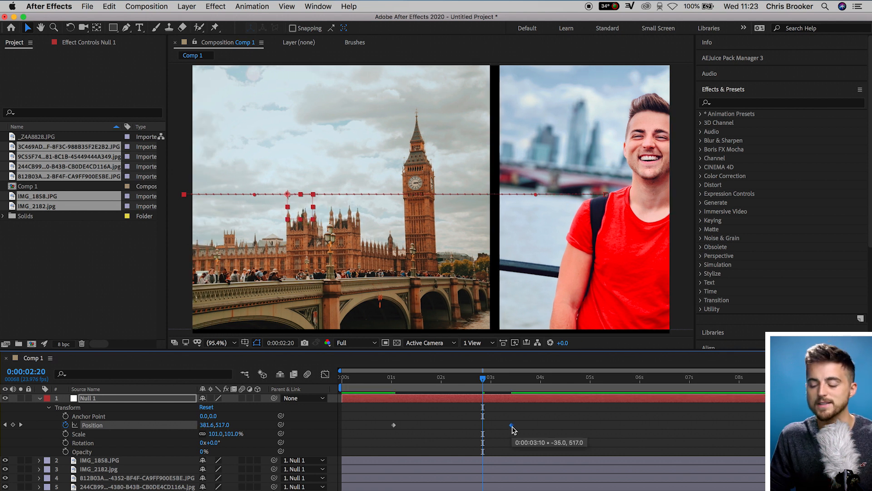
drag(512, 428, 431, 432)
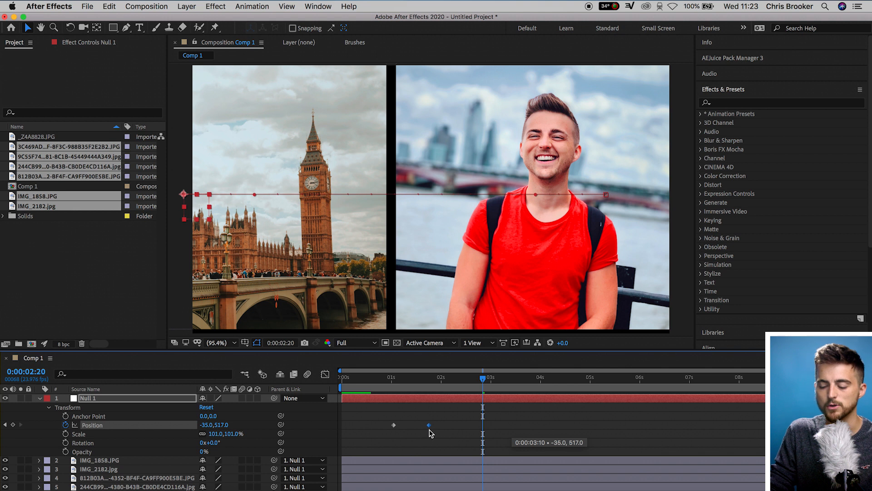
drag(427, 430, 521, 429)
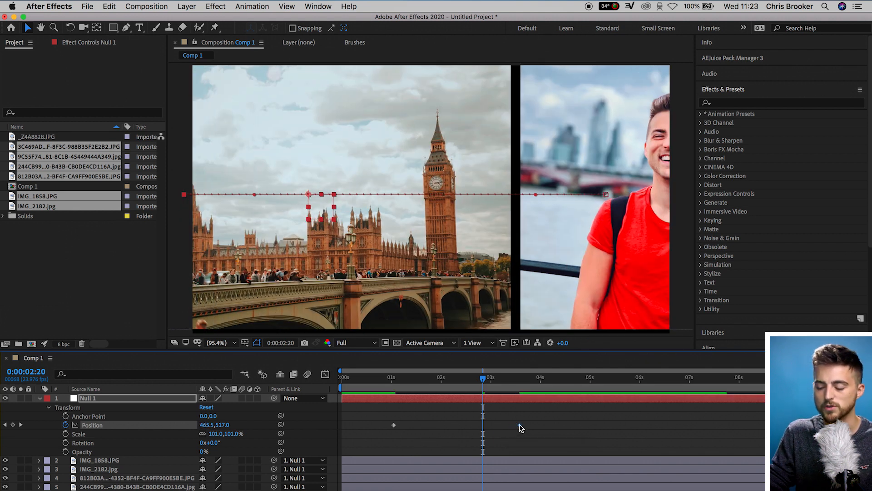
Add position keyframes holding the null shortly after 4 seconds, moving it vertically at 0:00:05:16, and reaching 920, -569 at 0:00:08:05.
click(522, 379)
drag(519, 378, 527, 379)
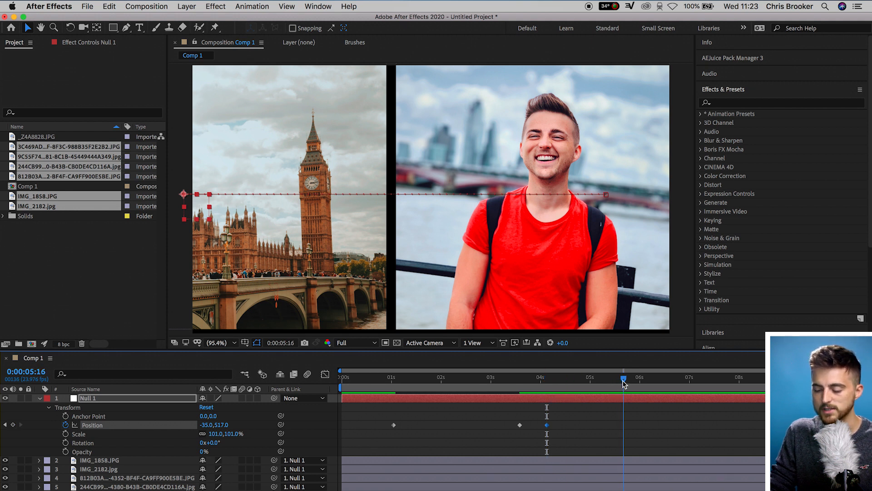
drag(223, 424, 185, 451)
click(226, 425)
text(100)
key(Return)
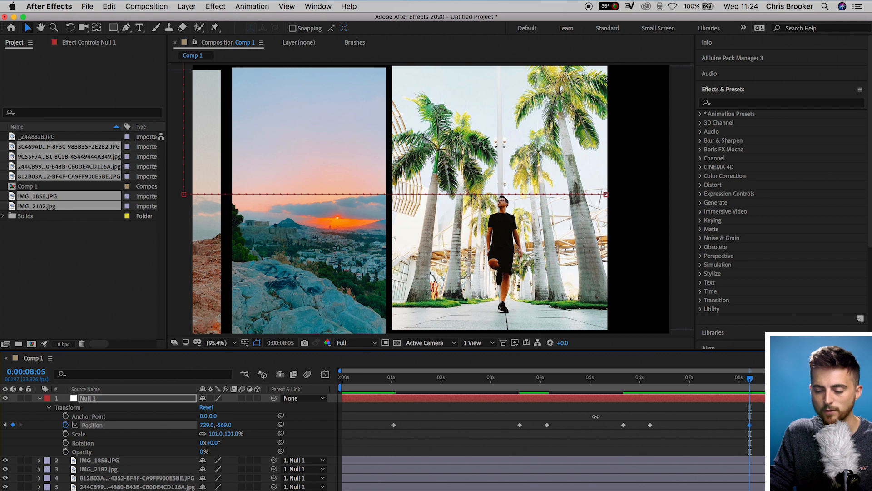
drag(595, 416, 659, 416)
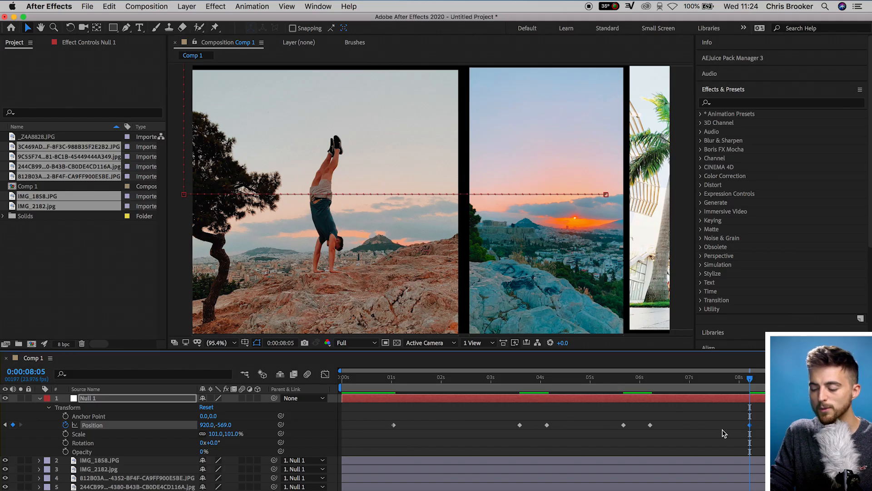
Select all of the null's position keyframes and apply Easy Ease to them.
drag(374, 412, 749, 434)
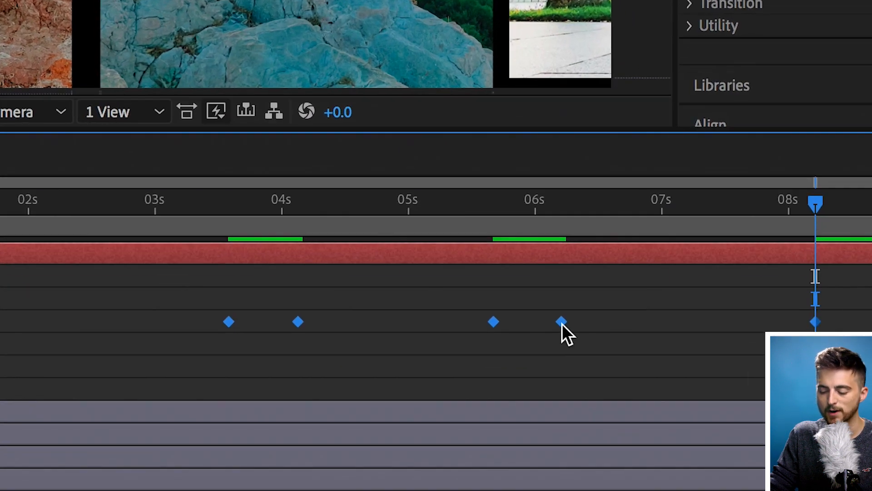
right_click(651, 425)
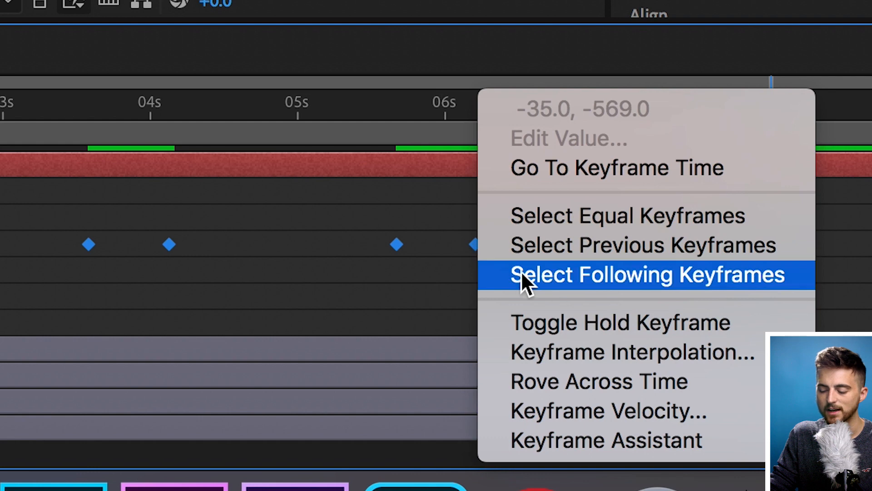
mouse_move(671, 439)
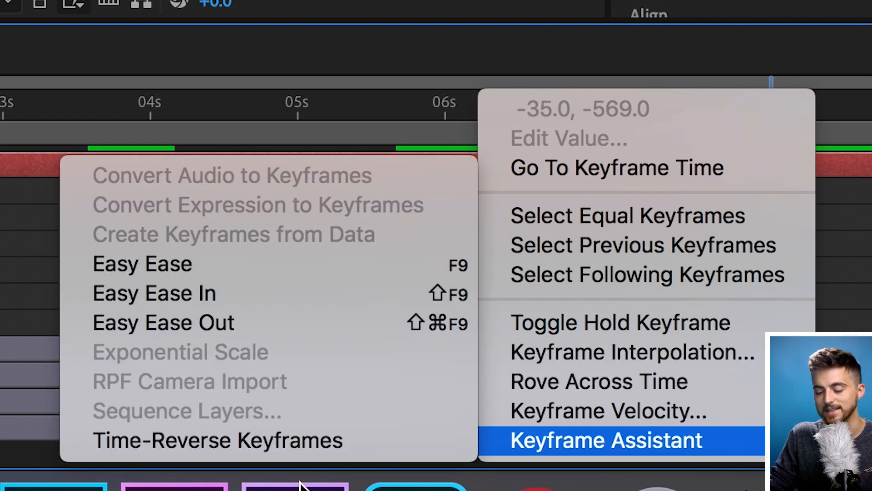
click(185, 266)
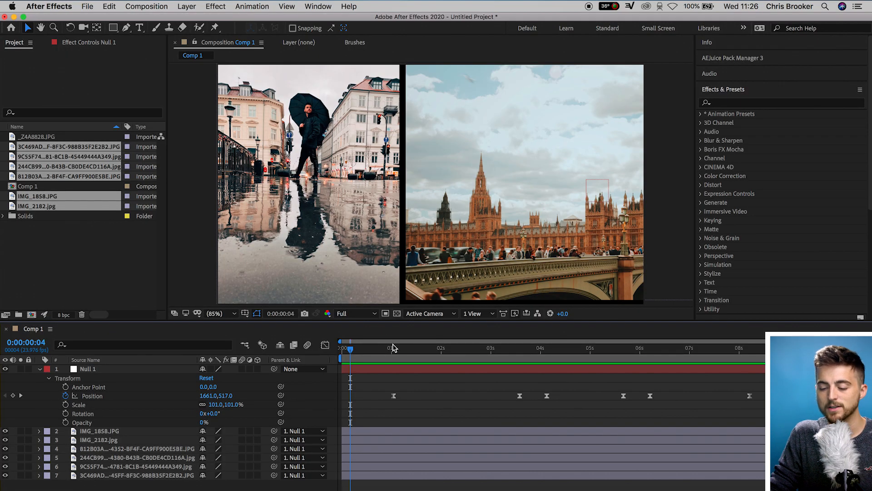
Scrub through the eased pan and toggle layer 6's visibility to check that it holds the handstand photo.
drag(391, 347, 609, 348)
drag(573, 378, 733, 356)
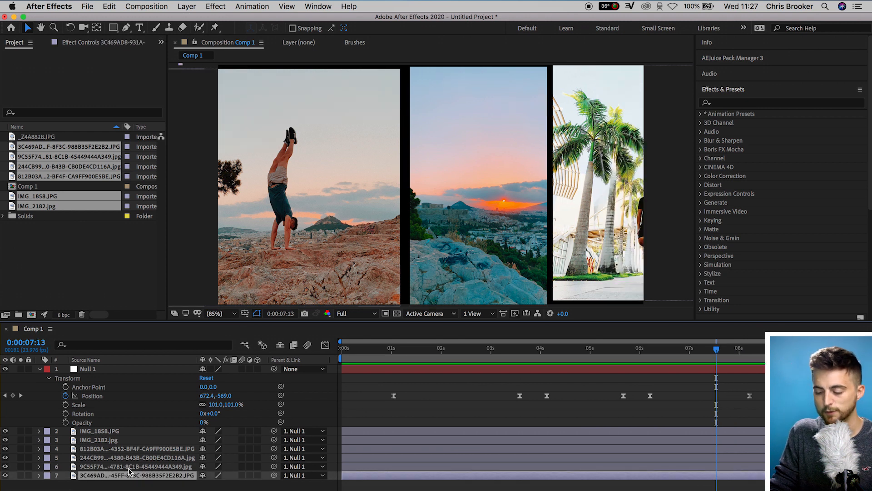
click(127, 467)
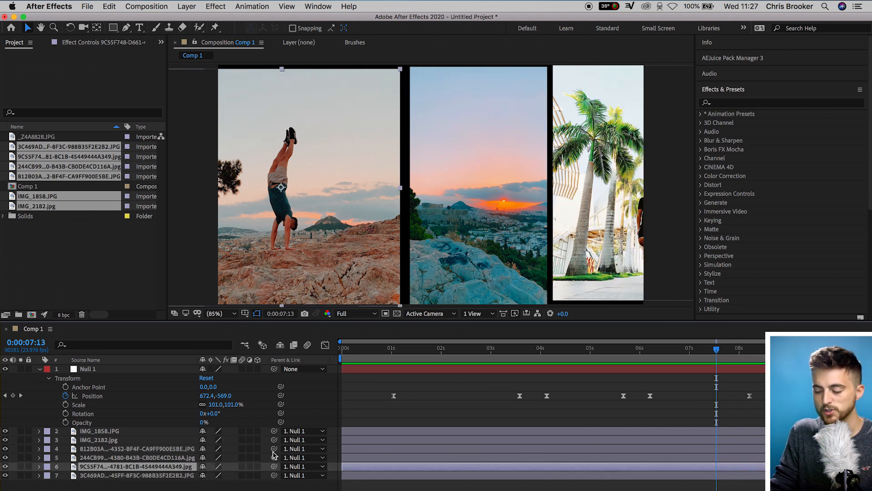
click(6, 466)
click(5, 466)
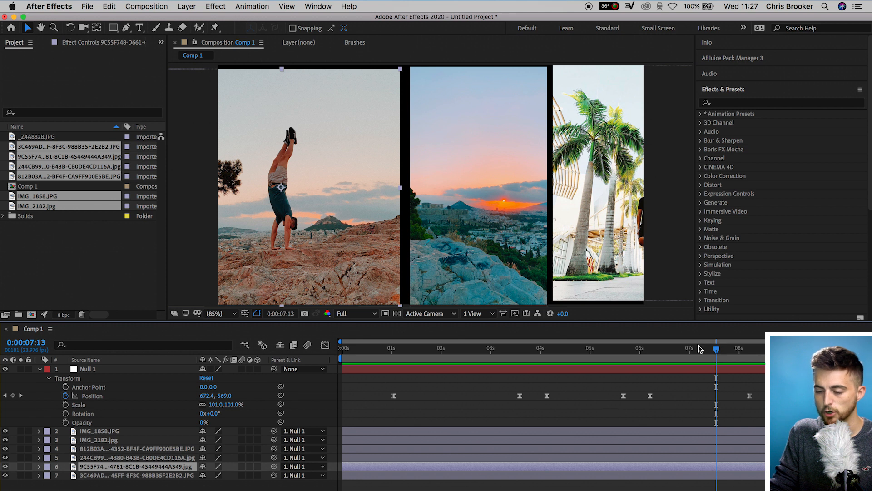
Make the handstand photo layer start at about 4.3 seconds and review the transition around that point.
drag(708, 352, 554, 370)
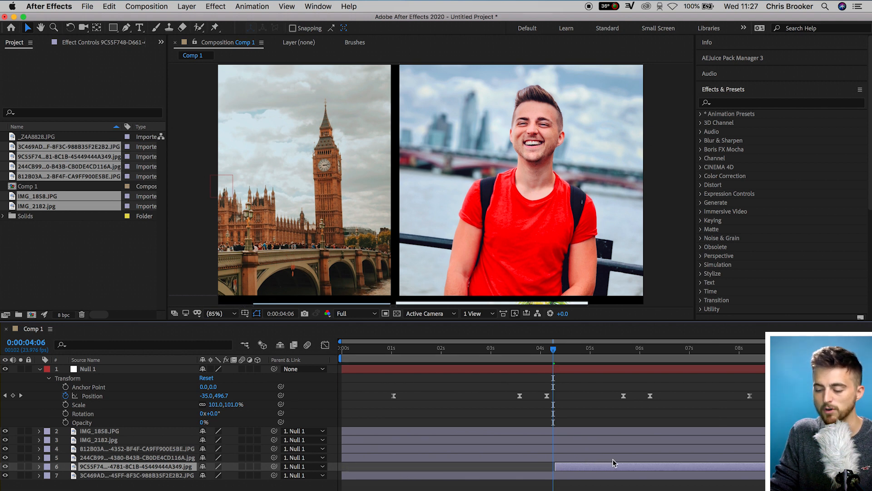
drag(554, 355, 542, 355)
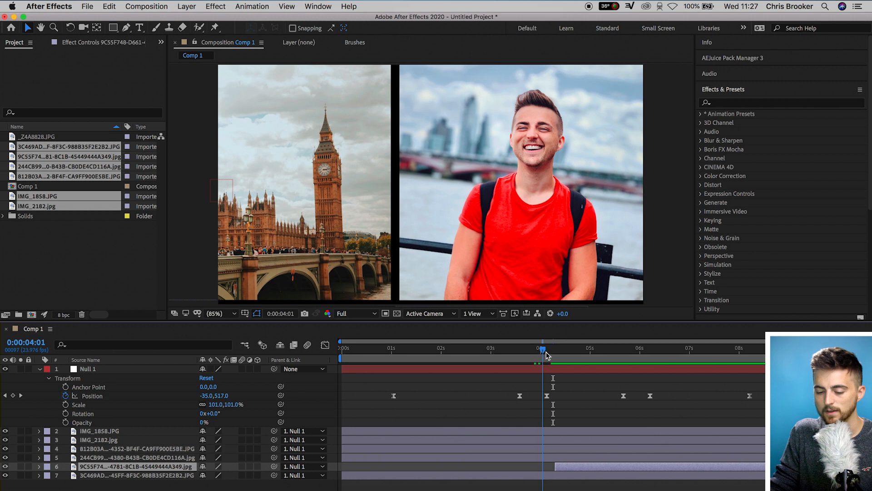
key(space)
click(515, 356)
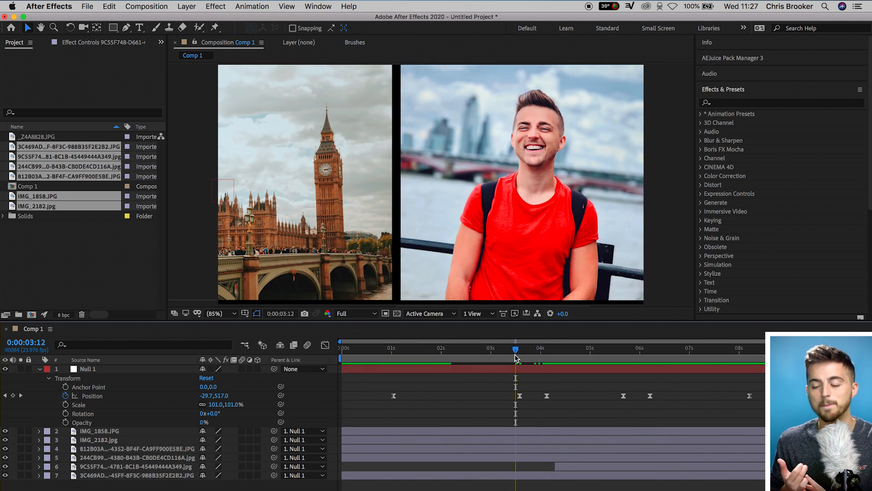
drag(561, 351, 721, 349)
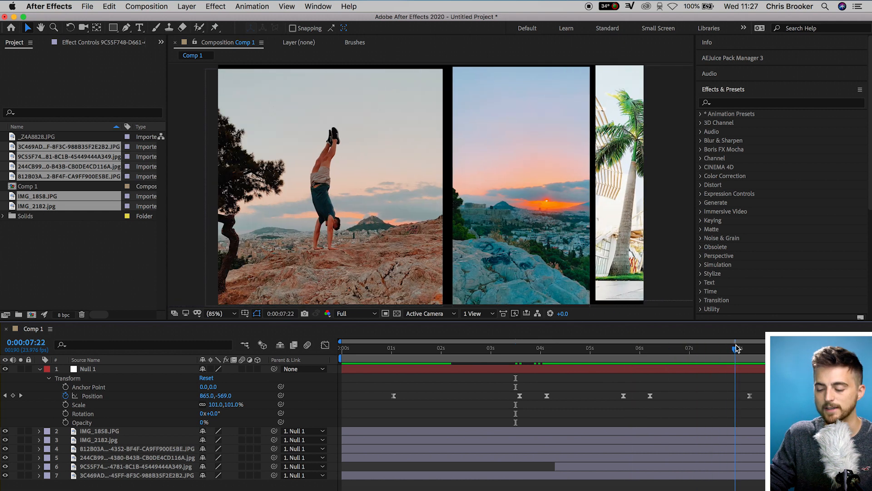
click(554, 361)
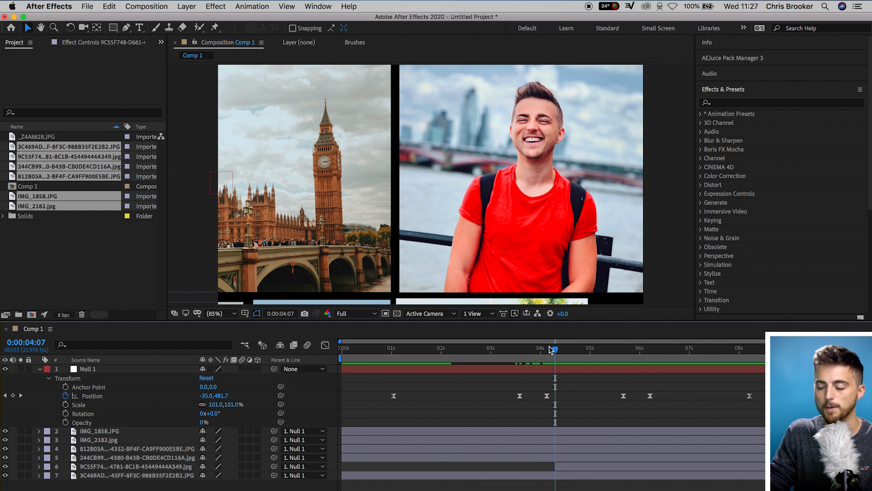
drag(551, 350, 505, 350)
Slide the handstand photo layer to start at about 5.8 seconds and preview the vertical move.
drag(588, 470, 641, 470)
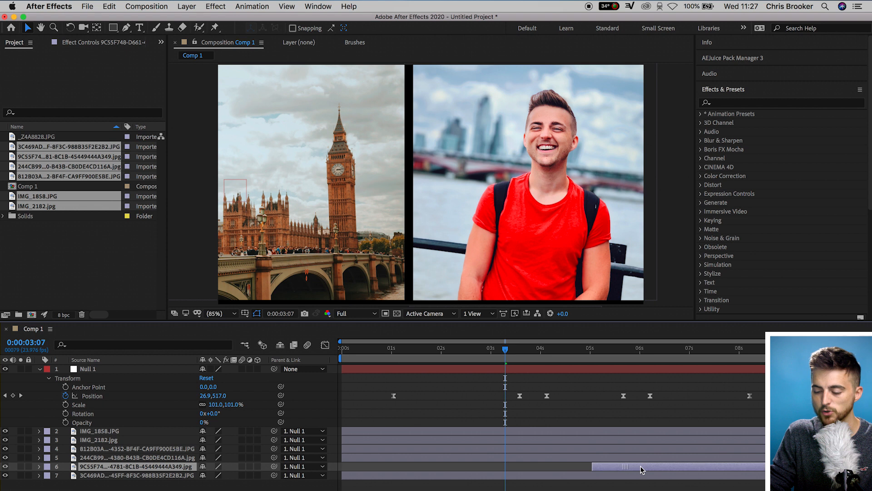
click(584, 350)
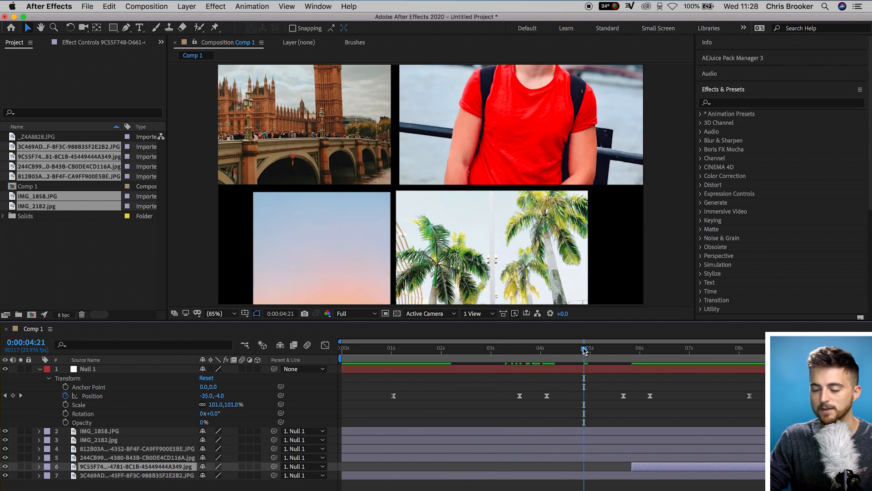
key(space)
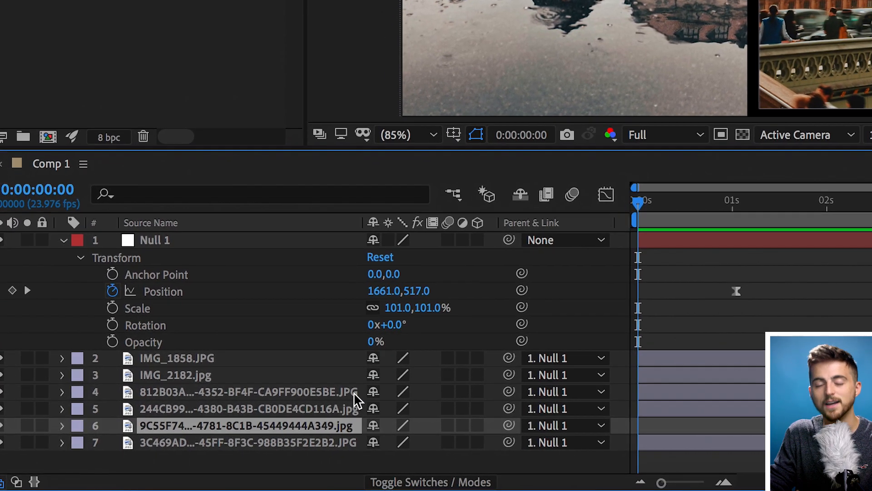
Enable motion blur on the null and all photo layers, and turn on motion blur for the composition.
key(ctrl+a)
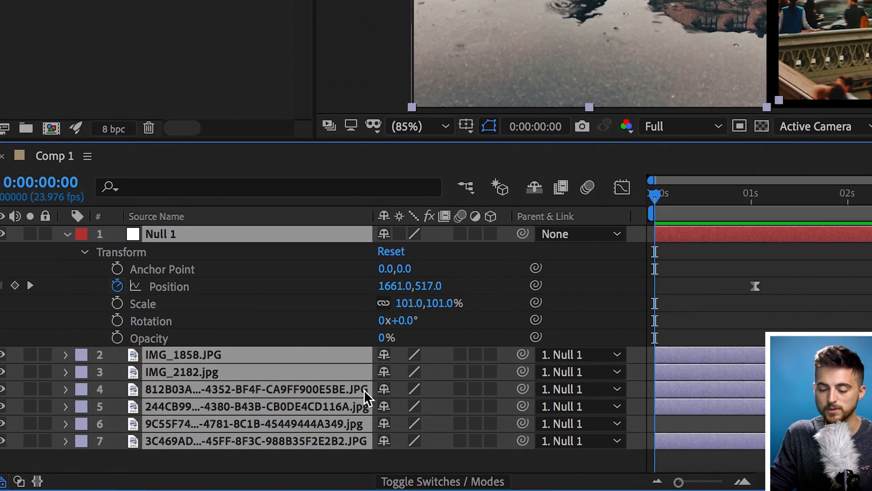
click(463, 232)
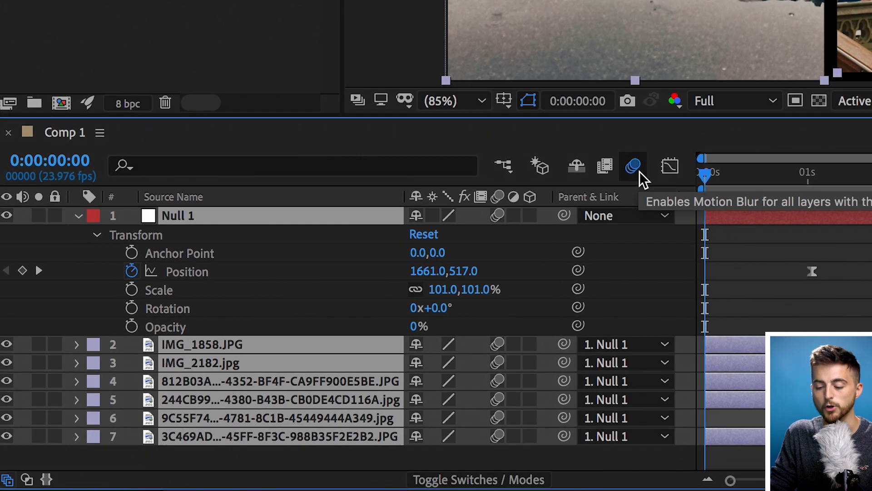
click(642, 169)
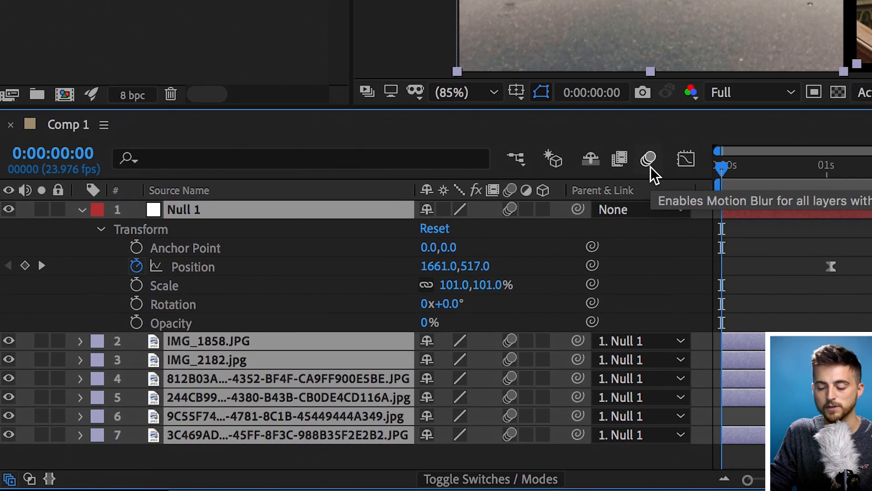
click(654, 165)
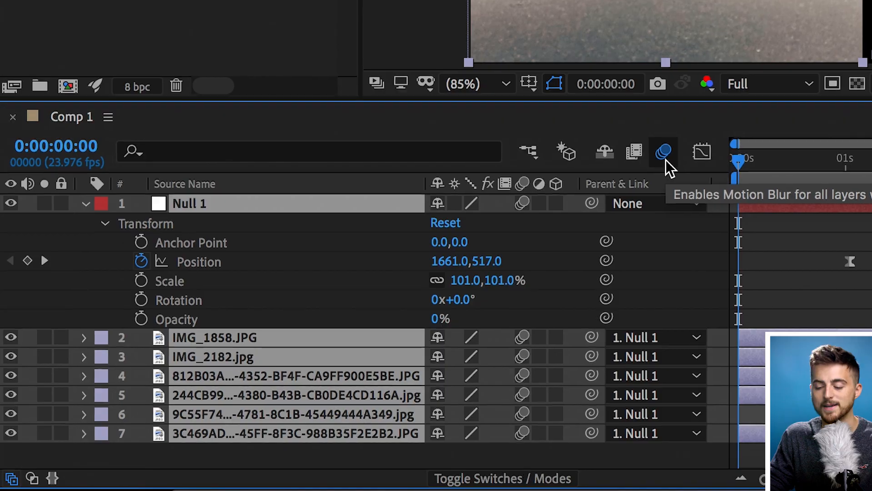